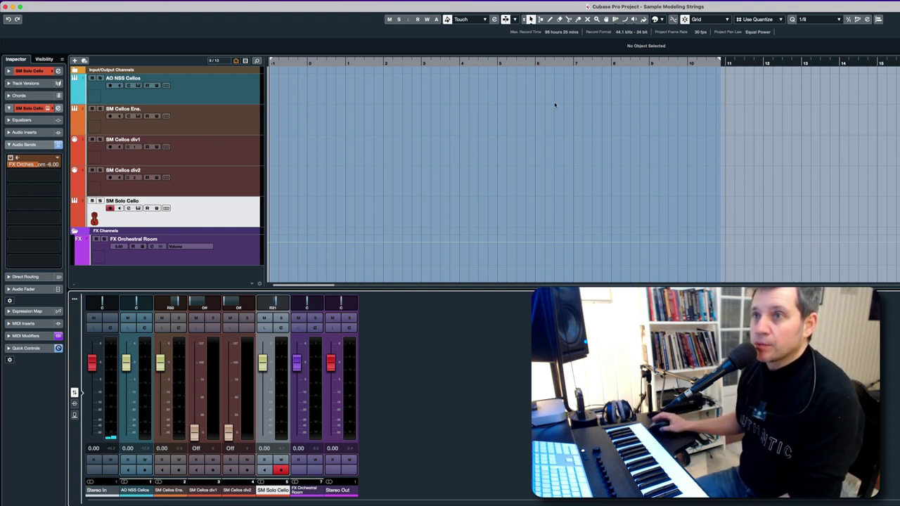
Step: Select the AO NSS Cellos track, switch to Vienna Ensemble Pro, and open the NSS Cellos channel's SP2016 reverb to examine its settings and bypass
left_click(201, 92)
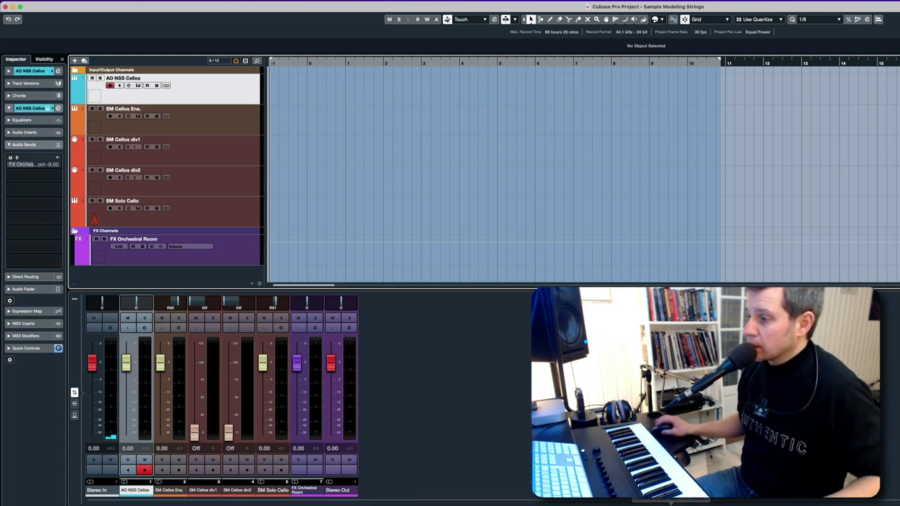
key("super+Tab")
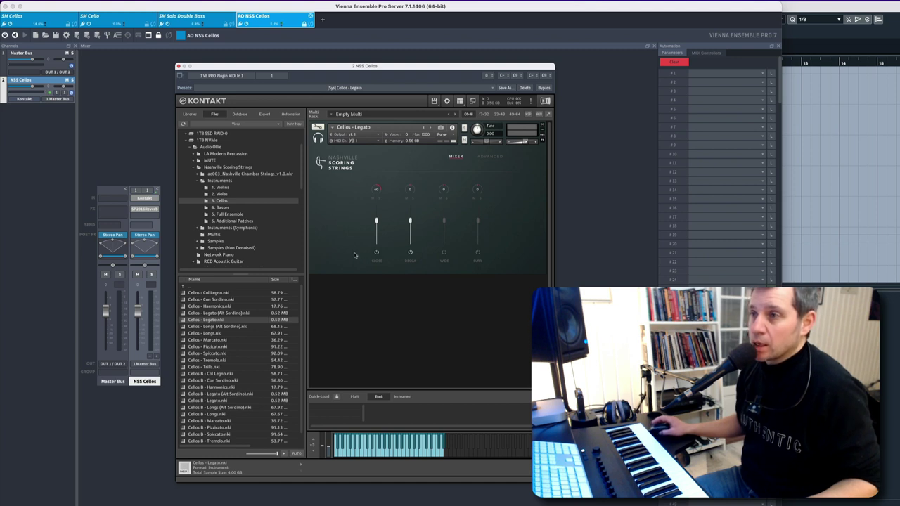
left_click(144, 209)
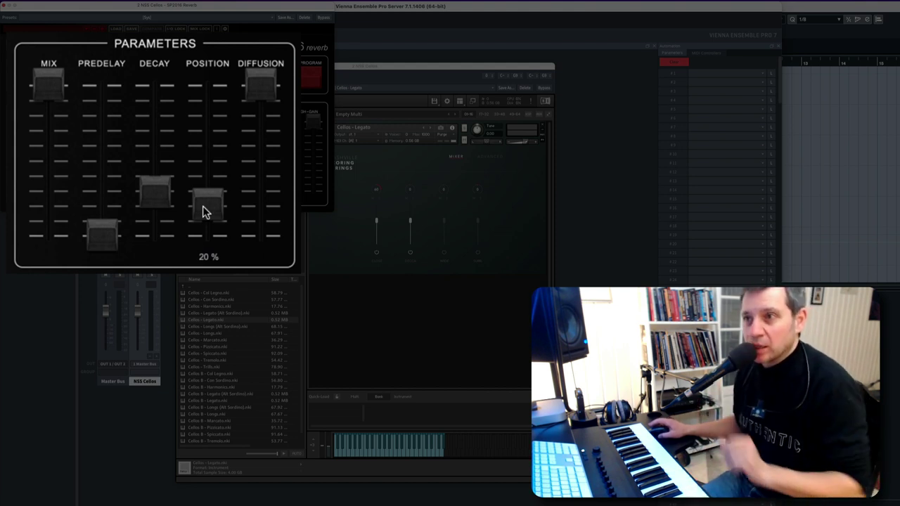
mouse_move(154, 195)
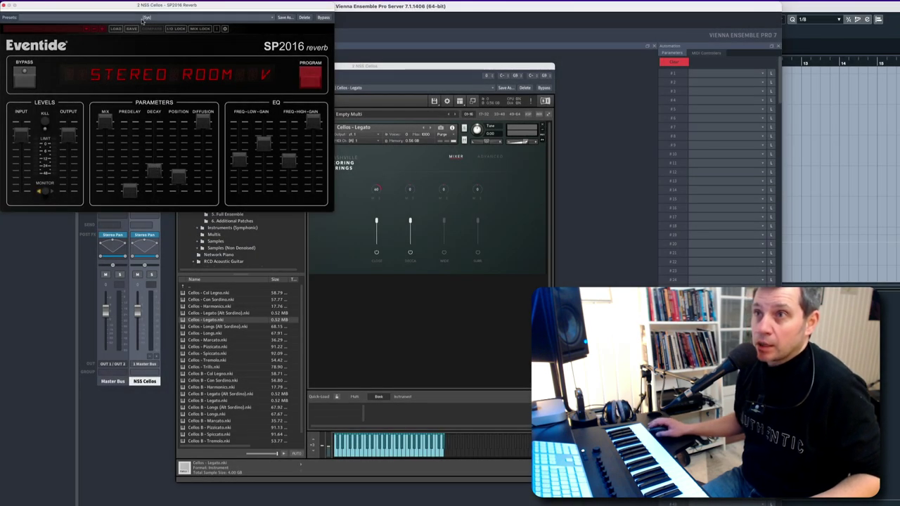
left_click(24, 76)
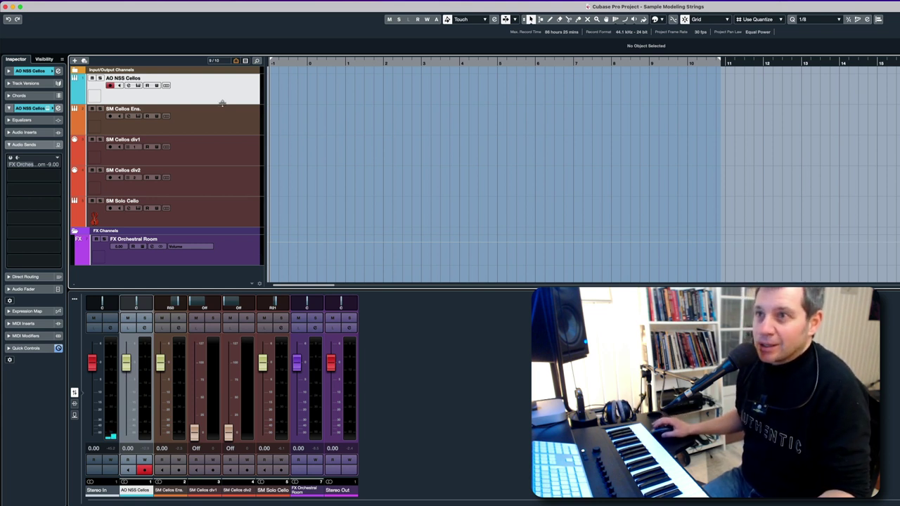
Step: Select SM Cellos div1 and div2 together in Cubase to audition them, and compare them with AO NSS Cellos before selecting div1 alone
left_click(222, 153)
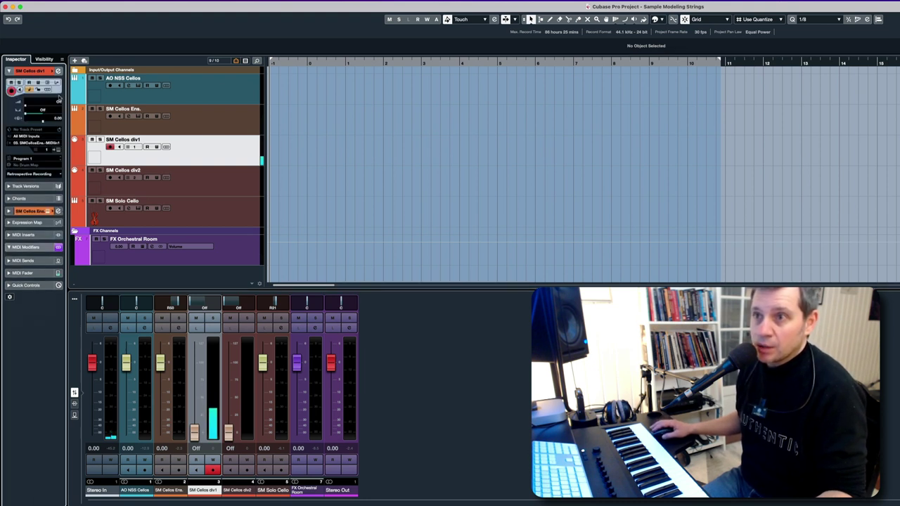
left_click(229, 186, "shift")
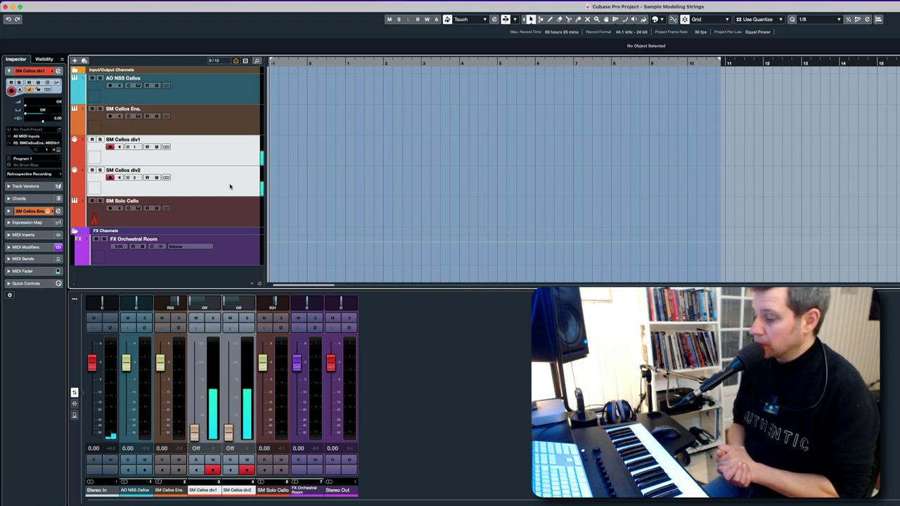
left_click(222, 92)
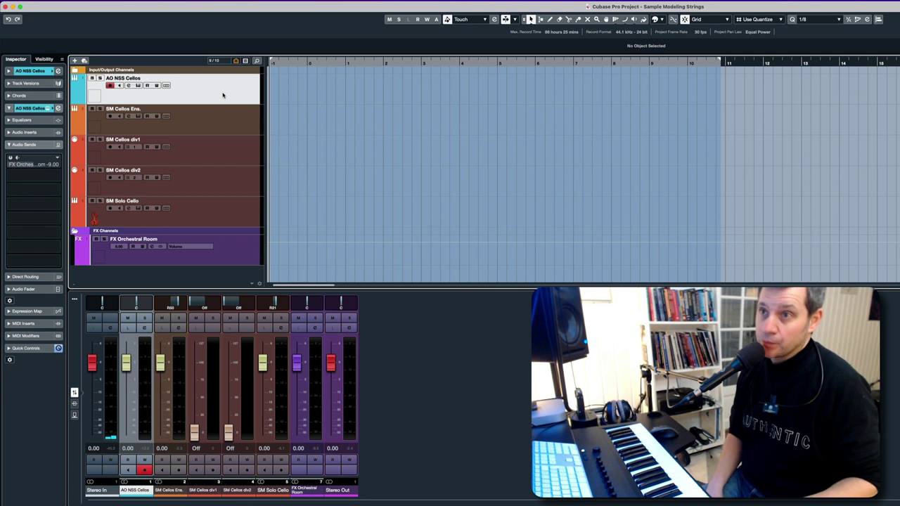
left_click(220, 156)
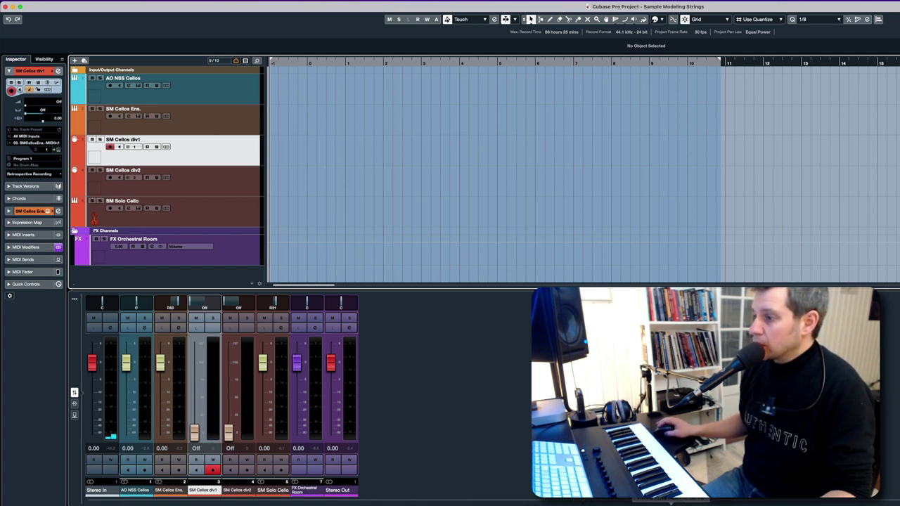
Step: Switch to Vienna Ensemble Pro, close the reverb and Kontakt windows, and display the SM Cellos instance's mixer
key("super+Tab")
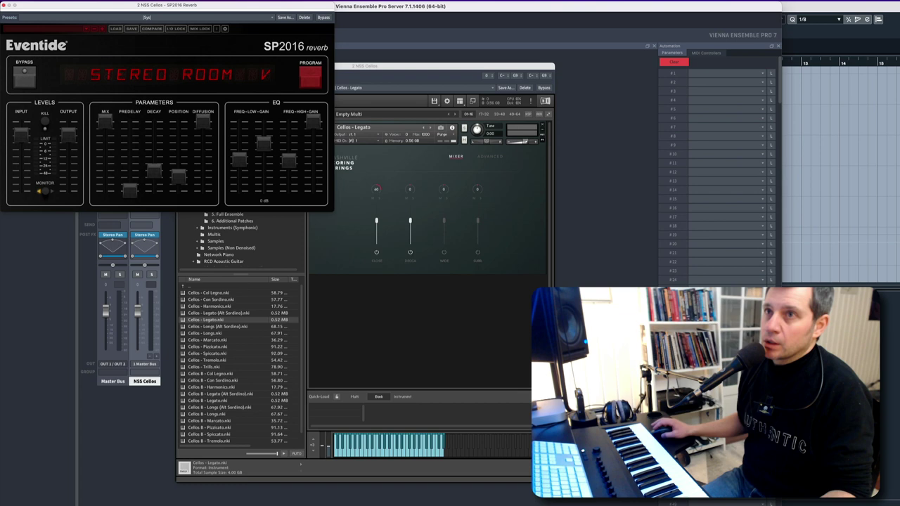
left_click(3, 5)
left_click(179, 67)
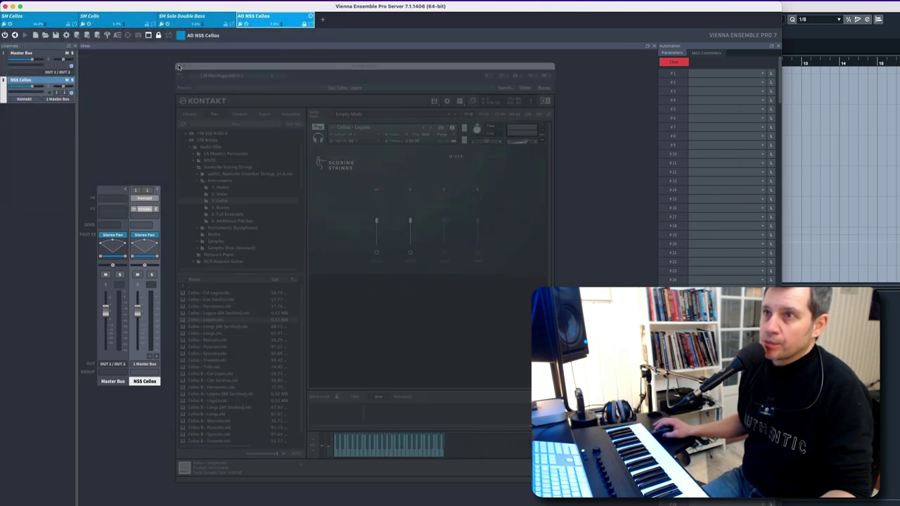
left_click(50, 19)
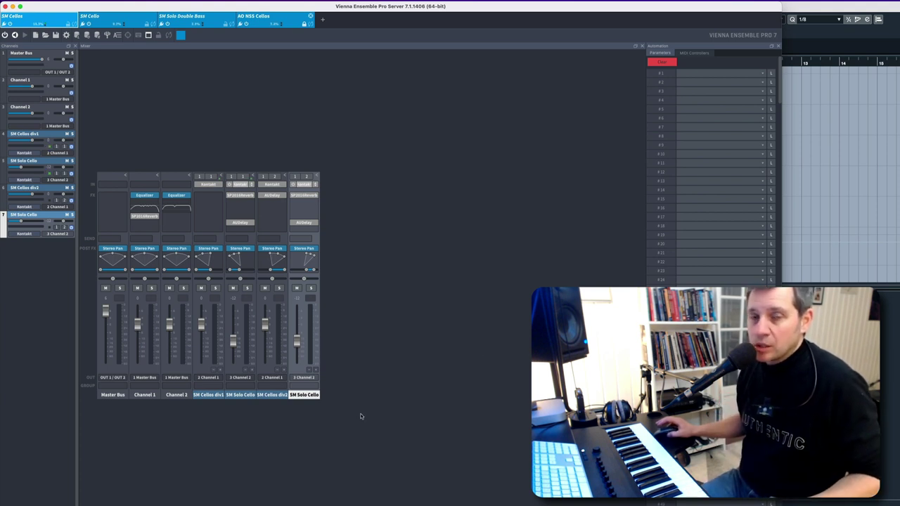
Step: Examine the Kontakt instrument on the SM Cellos div1 channel and the AUDelay effect on the first SM Solo Cello channel
left_click(208, 185)
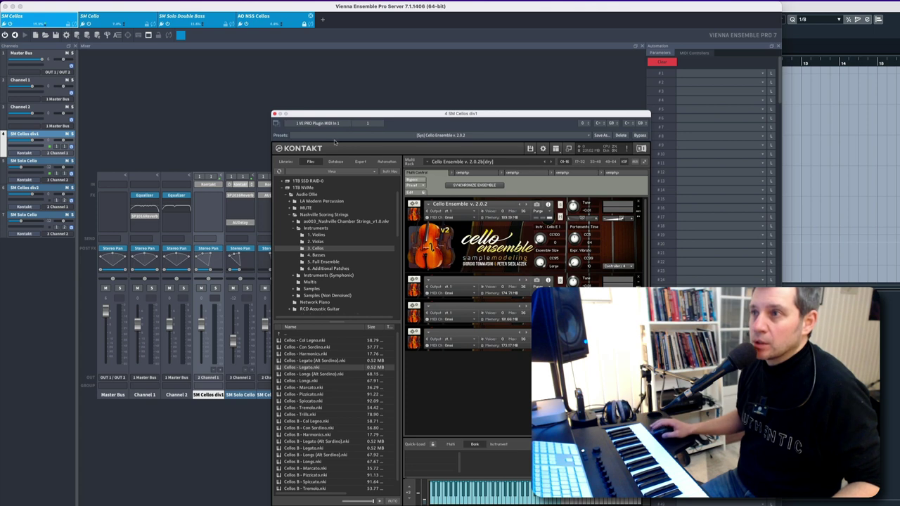
left_click(275, 114)
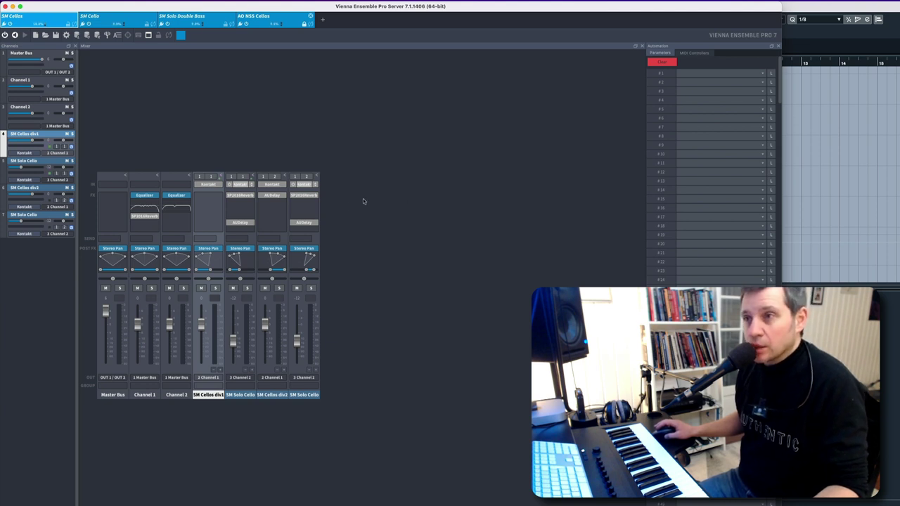
left_click(242, 223)
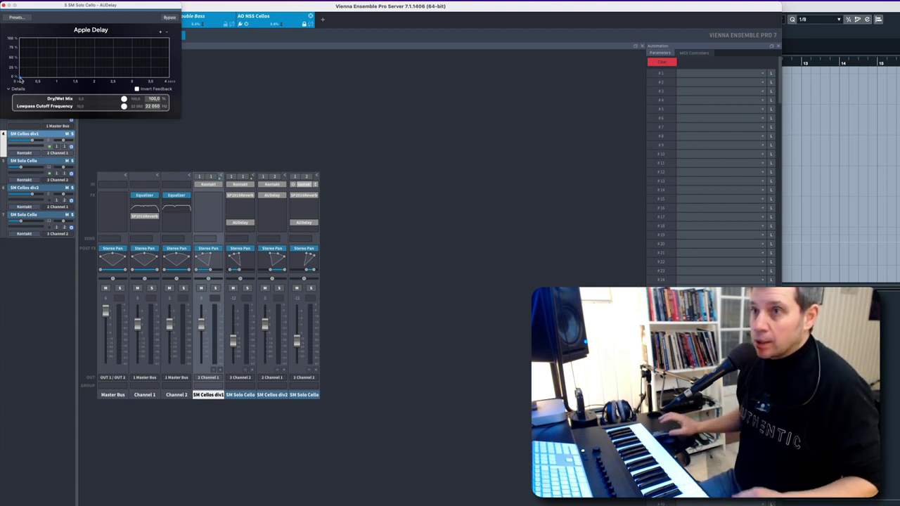
left_click_drag(36, 5, 383, 104)
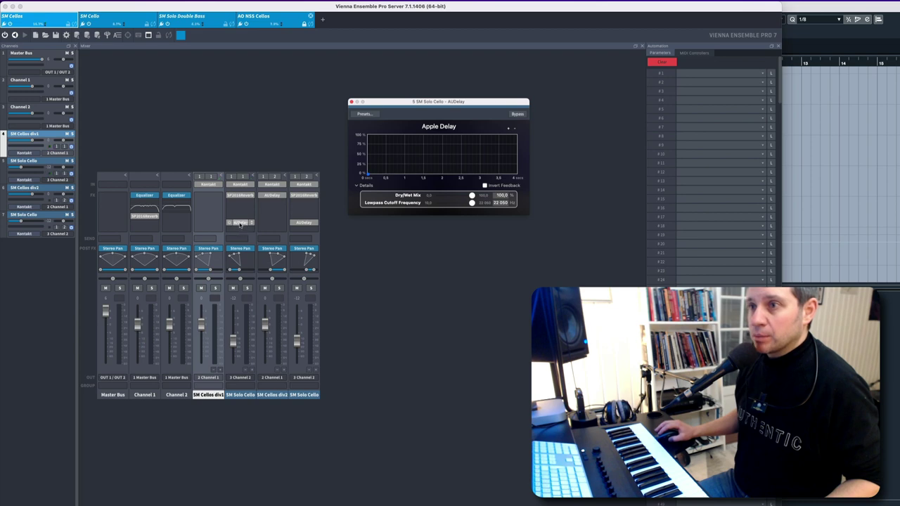
left_click(240, 222)
Step: Switch to Cubase, show the MIDI Modifiers for SM Cellos div1, and add SM Cellos div2 to the track selection
key("super+Tab")
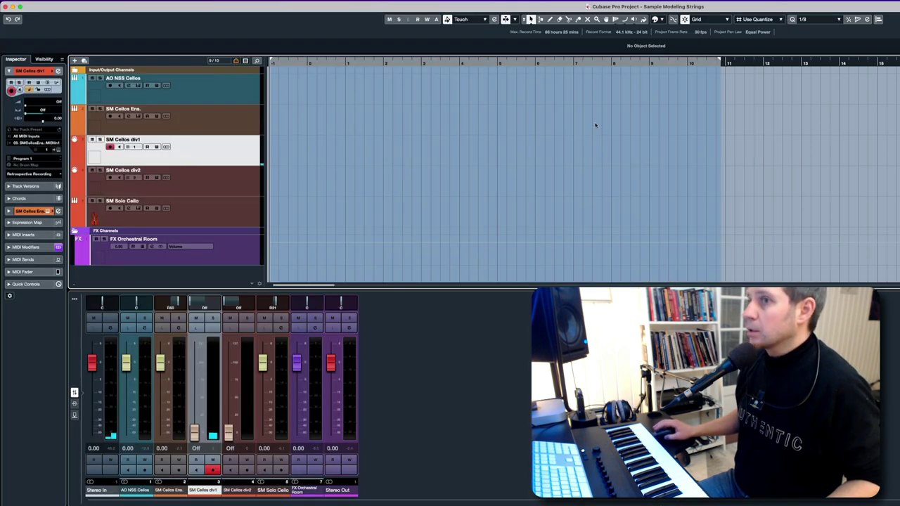
left_click(28, 246)
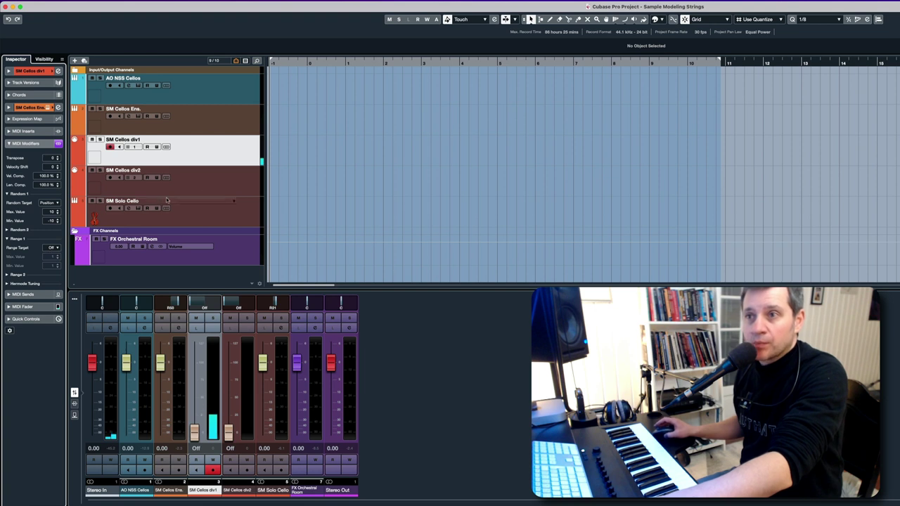
left_click(213, 185, "shift")
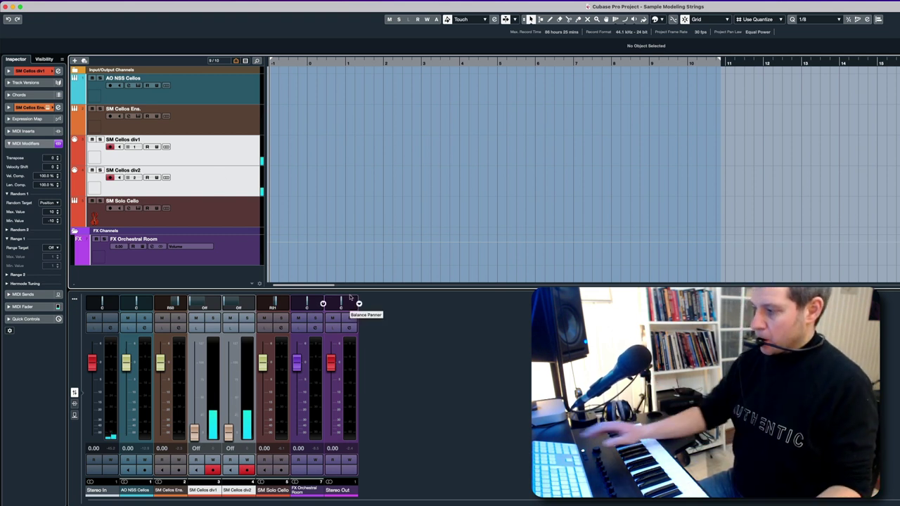
Step: Record a cello phrase simultaneously on SM Cellos div1 and div2, and play the recording back from the start
key("KP_Multiply")
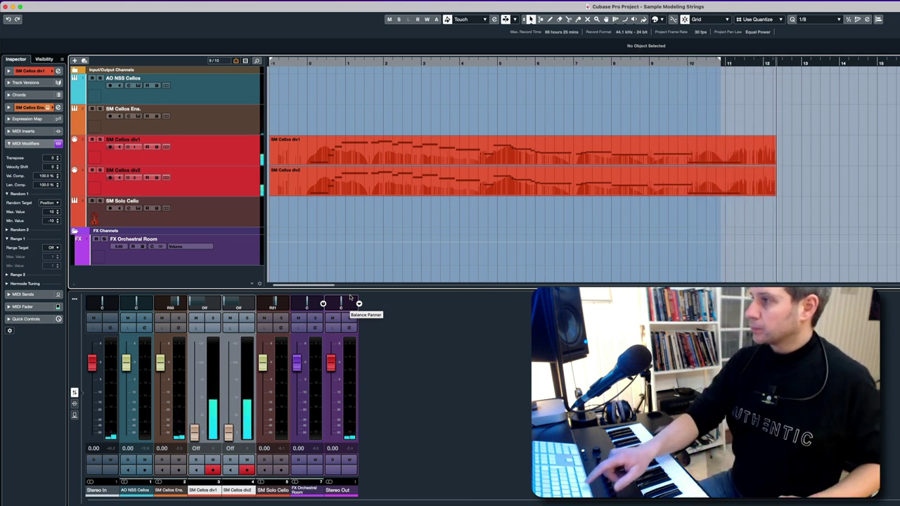
key("space")
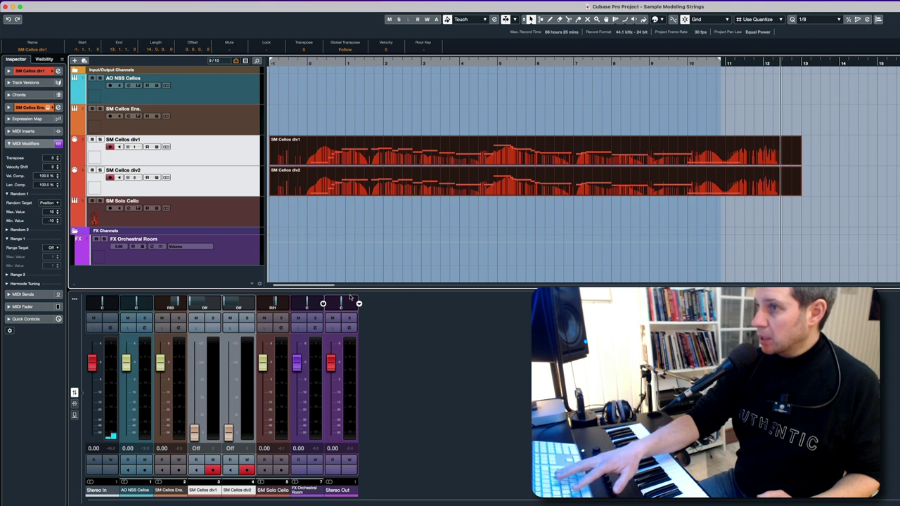
key("Home")
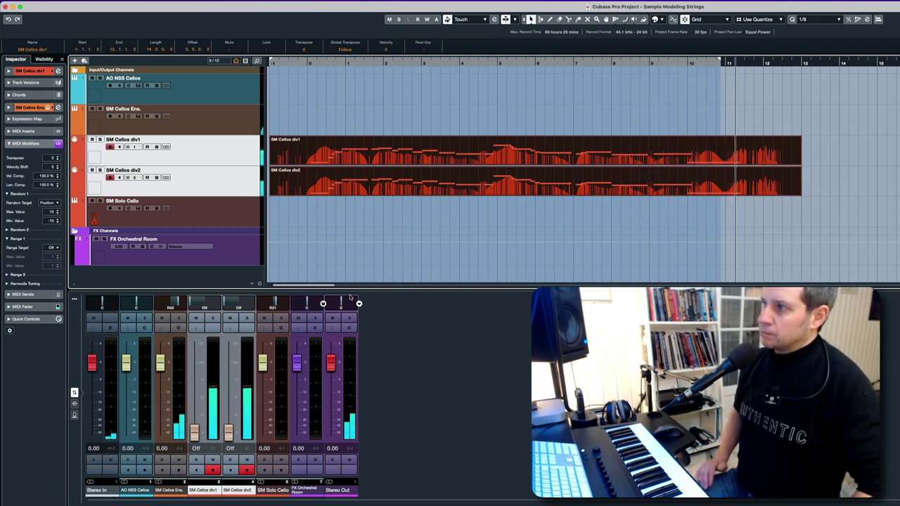
key("space")
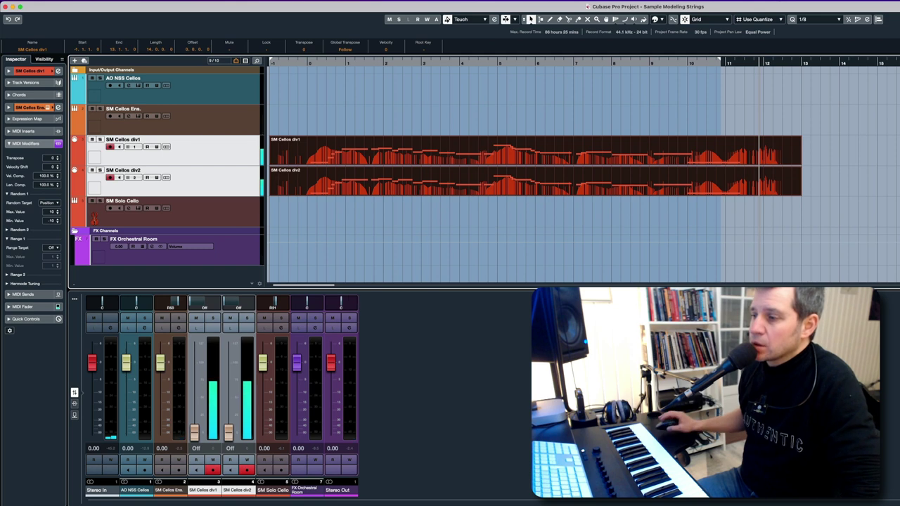
Step: Switch to Vienna Ensemble Pro and examine the equalizer curve on Channel 1 of the SM Cellos instance
key("super+Tab")
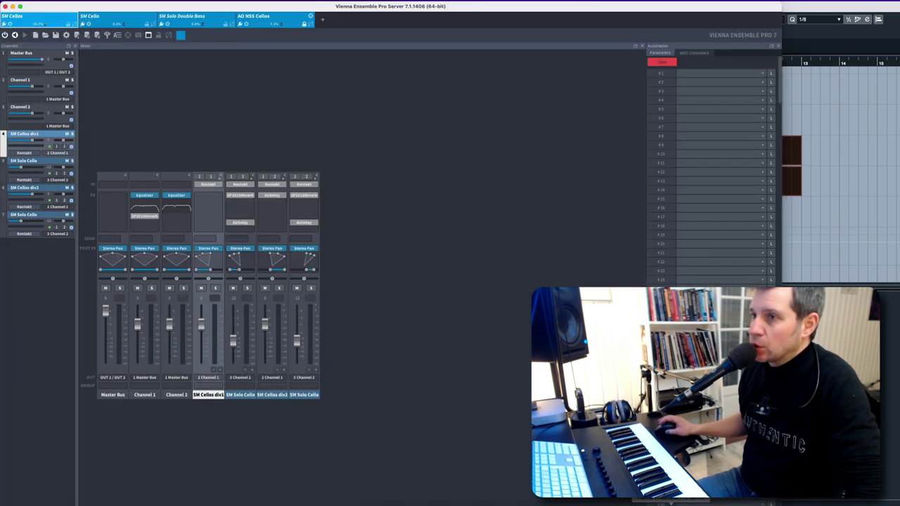
left_click(146, 197)
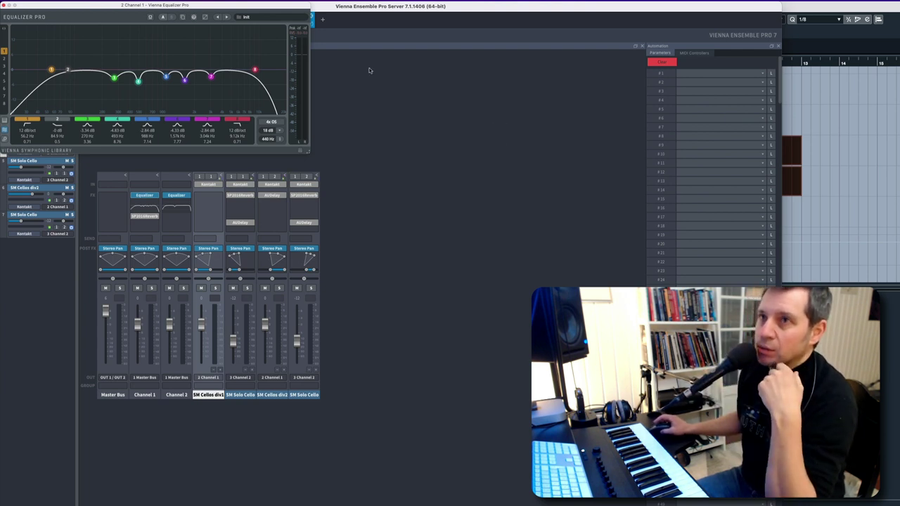
left_click(4, 5)
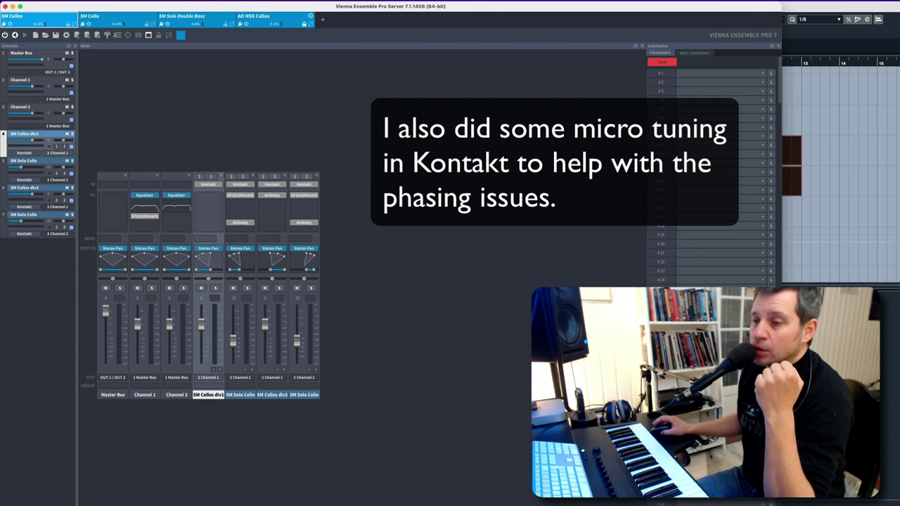
Step: Return to Cubase and copy the recorded SM Cellos div1 clip onto the AO NSS Cellos track at the same start position
left_click(834, 8)
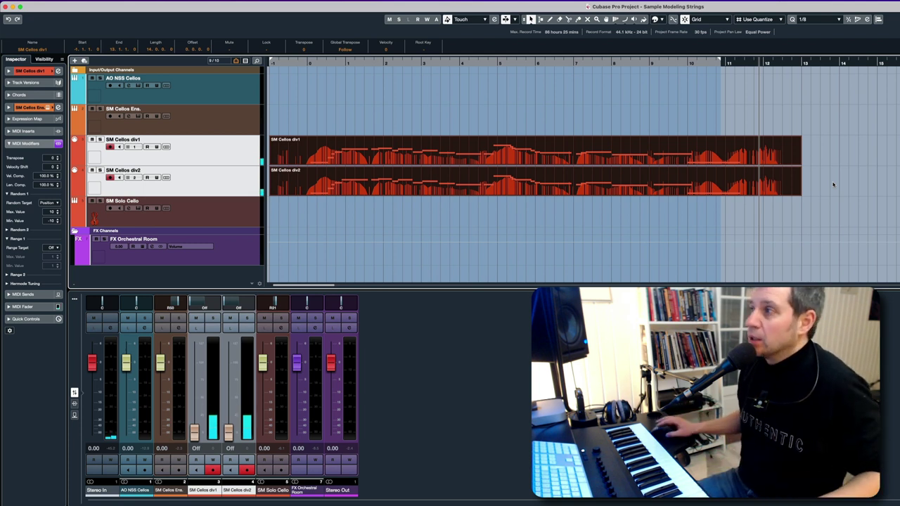
left_click(825, 183)
left_click(301, 154)
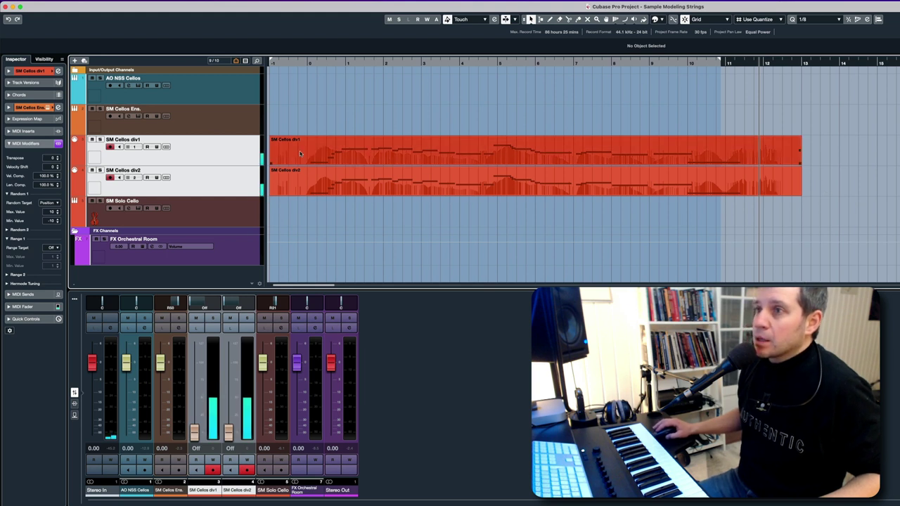
left_click(296, 154)
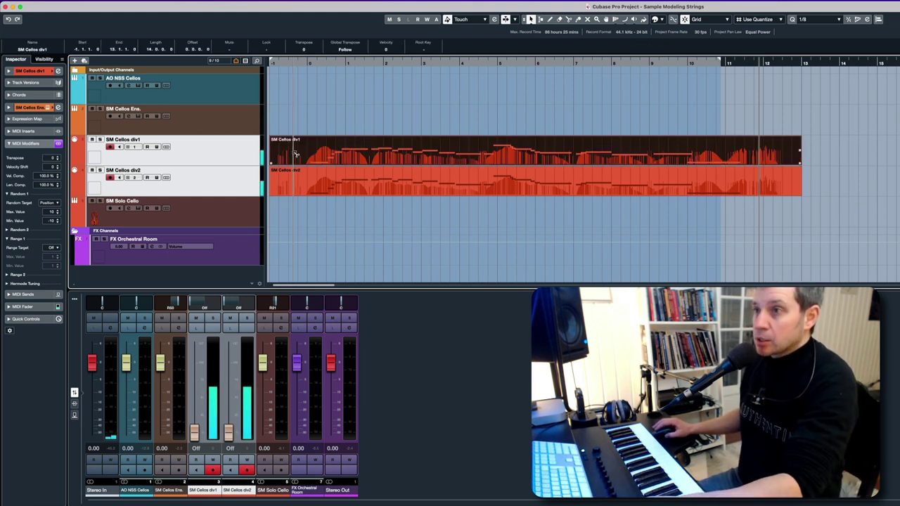
left_click_drag(296, 155, 289, 97)
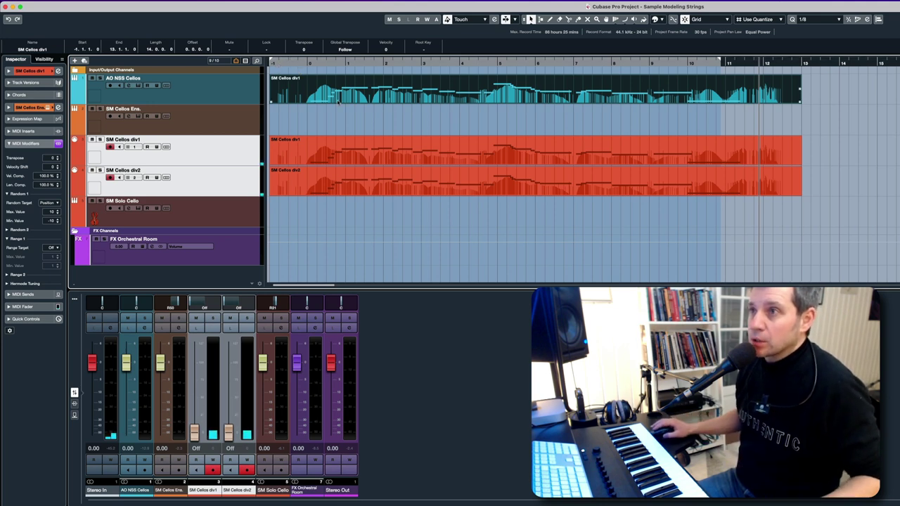
Step: Open the copied AO NSS Cellos clip for note editing, show its CC 2 (Breath) lane, and delete all the breath data
double_click(319, 86)
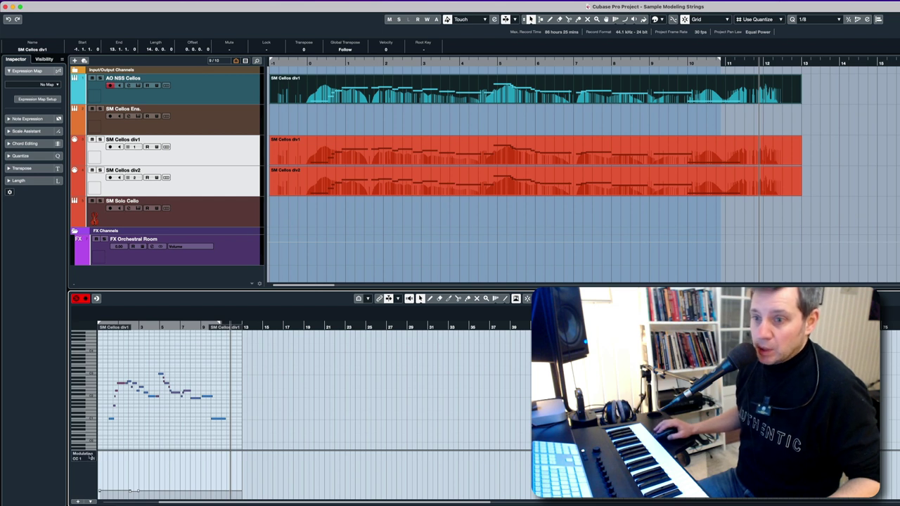
left_click(83, 455)
left_click(120, 500)
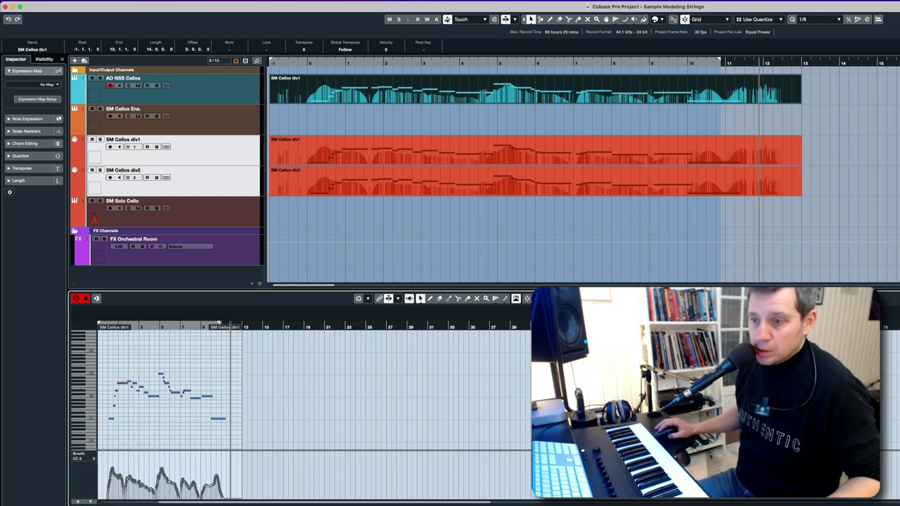
left_click_drag(179, 504, 301, 499)
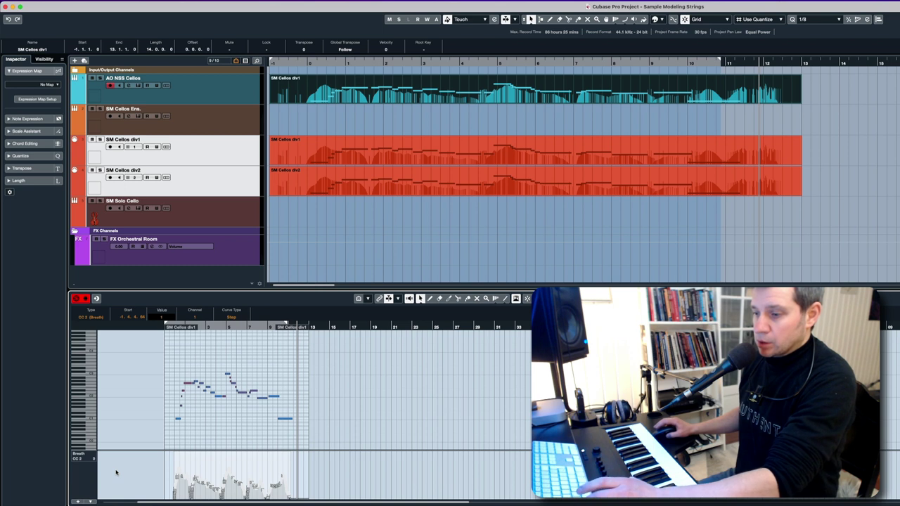
key("Delete")
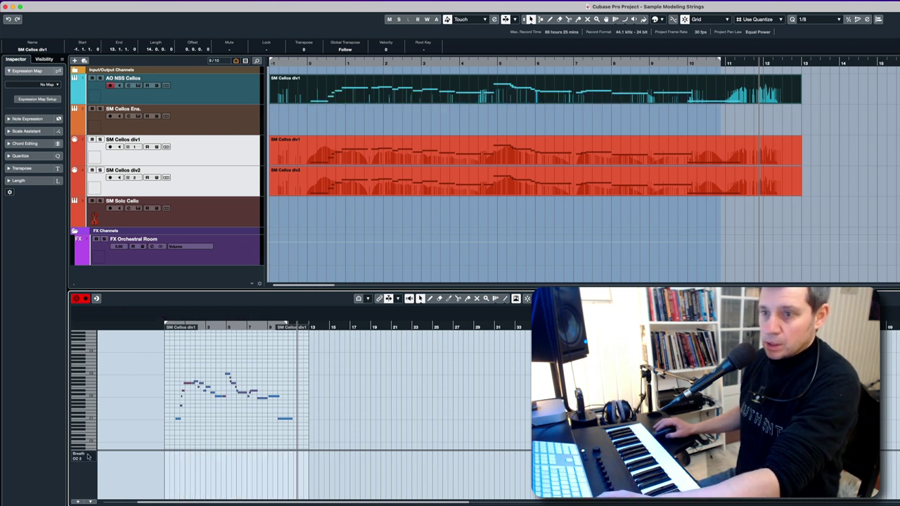
Step: Paste the removed breath data into the AO NSS Cellos clip's CC 1 (Modulation) lane just before the first note and play it back
left_click(84, 456)
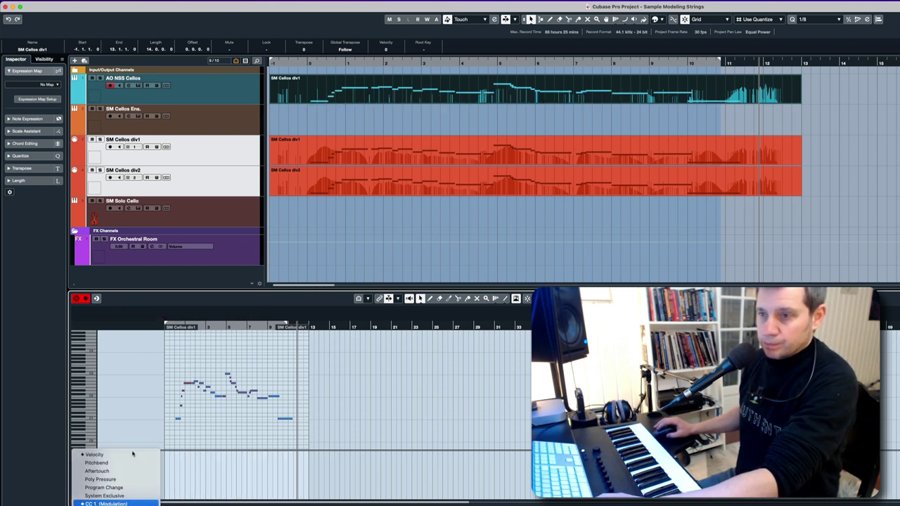
key("Return")
left_click_drag(208, 328, 243, 350)
left_click(245, 327)
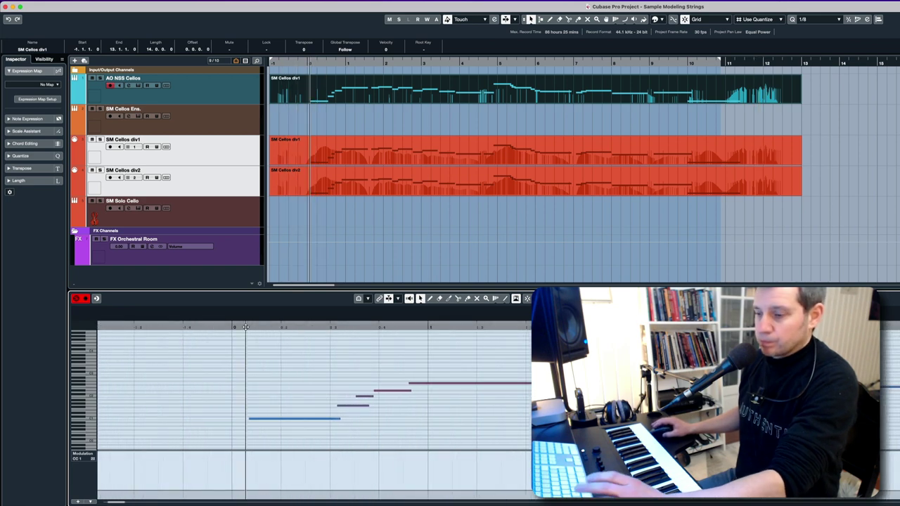
key("super+v")
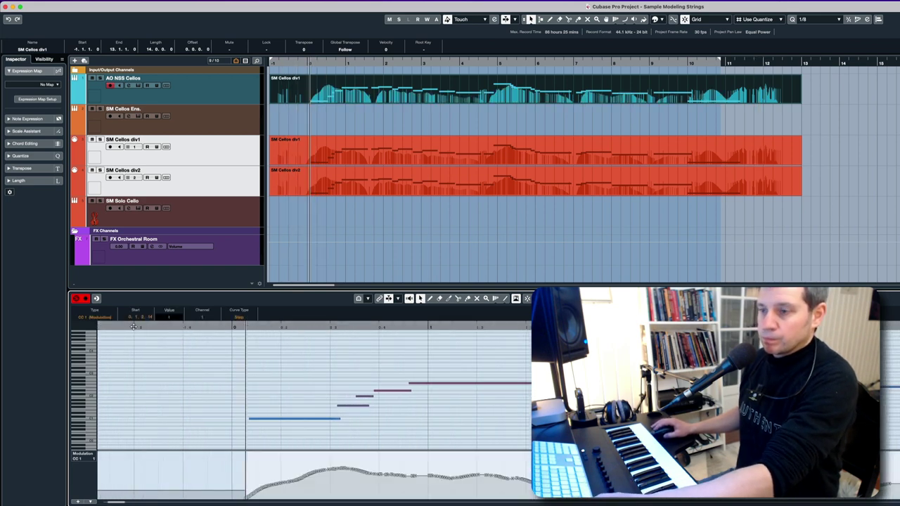
key("space")
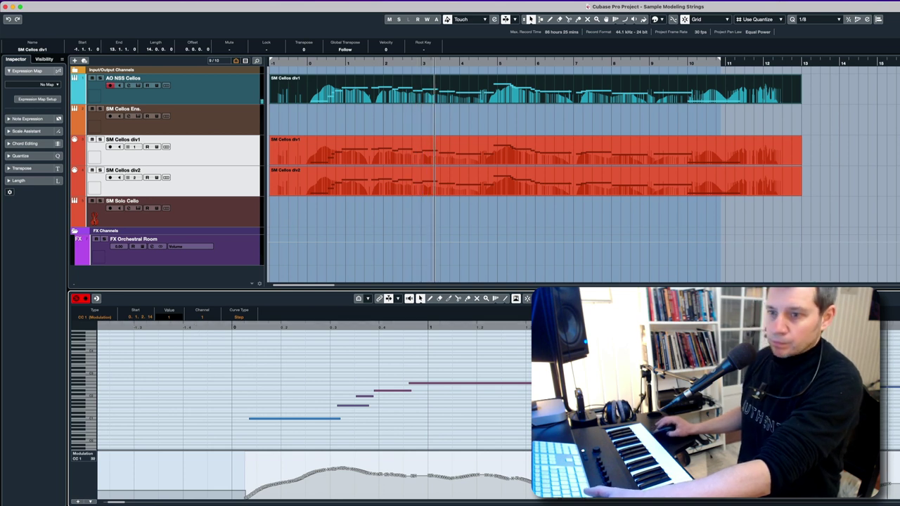
Step: Close the note editor, show the MIDI modifiers of the AO NSS Cellos track, and play all the cello clips together from before bar 0
key("ctrl+e")
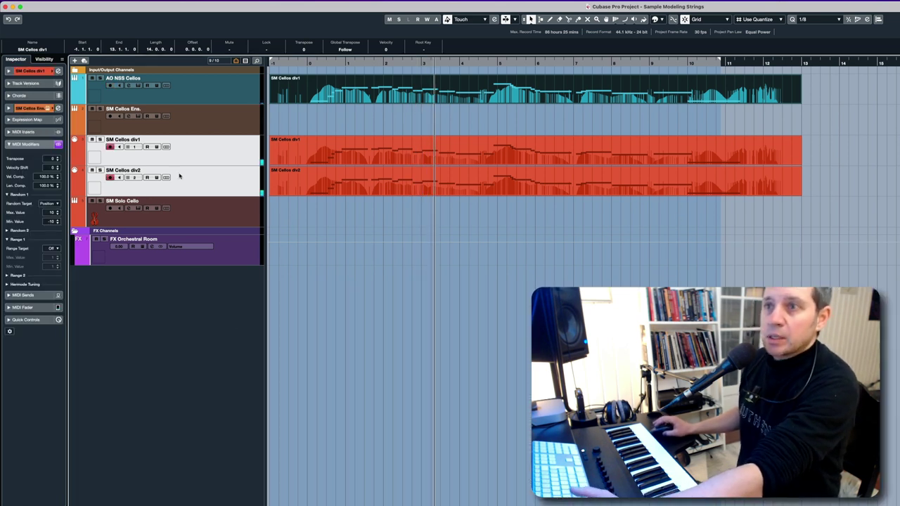
left_click(200, 90)
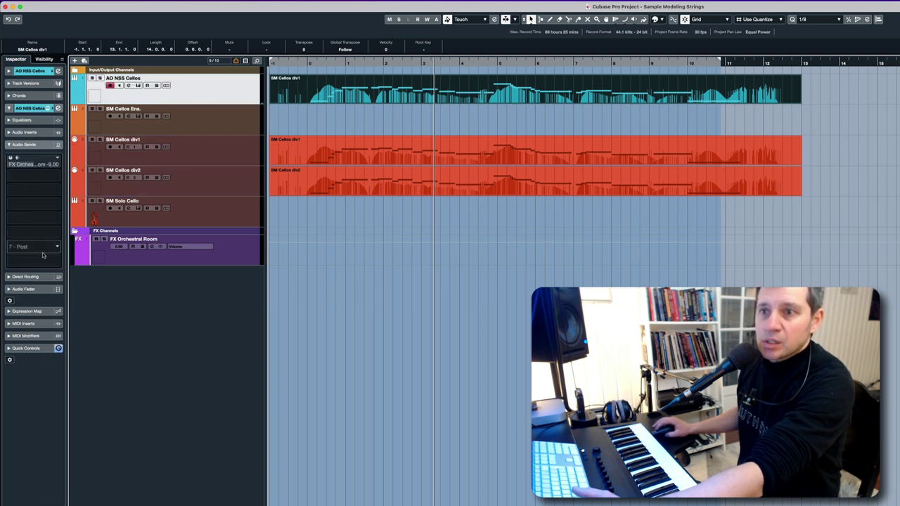
left_click(31, 335)
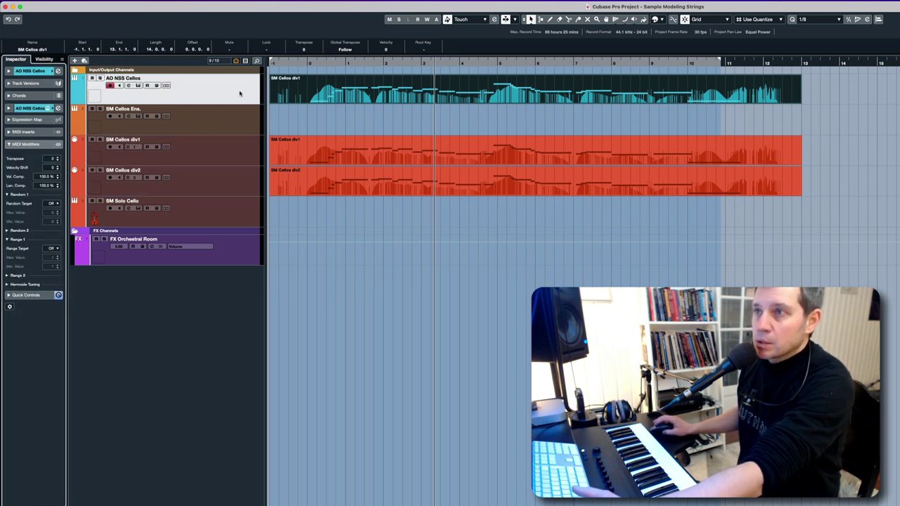
left_click(294, 62)
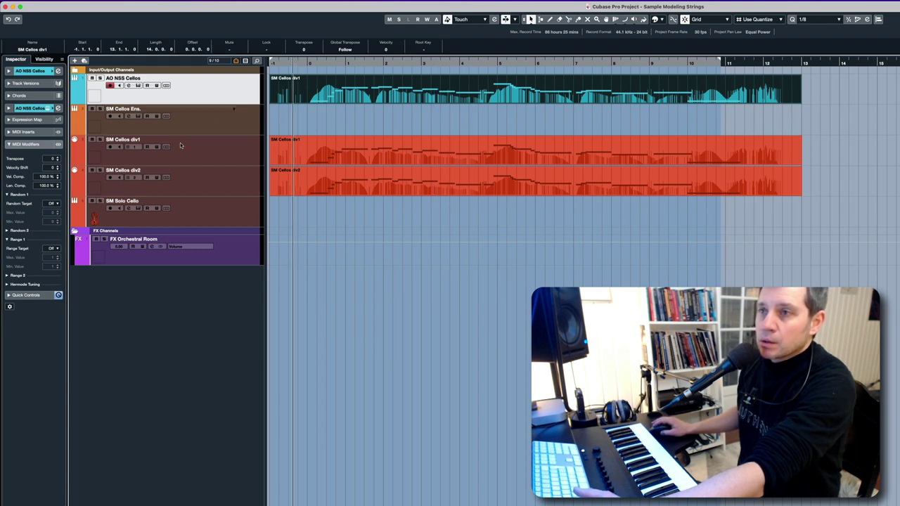
key("space")
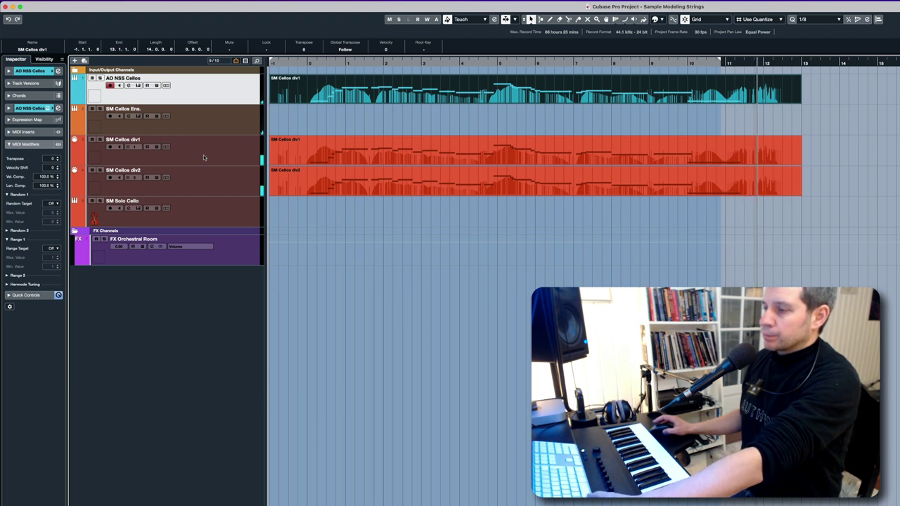
key("space")
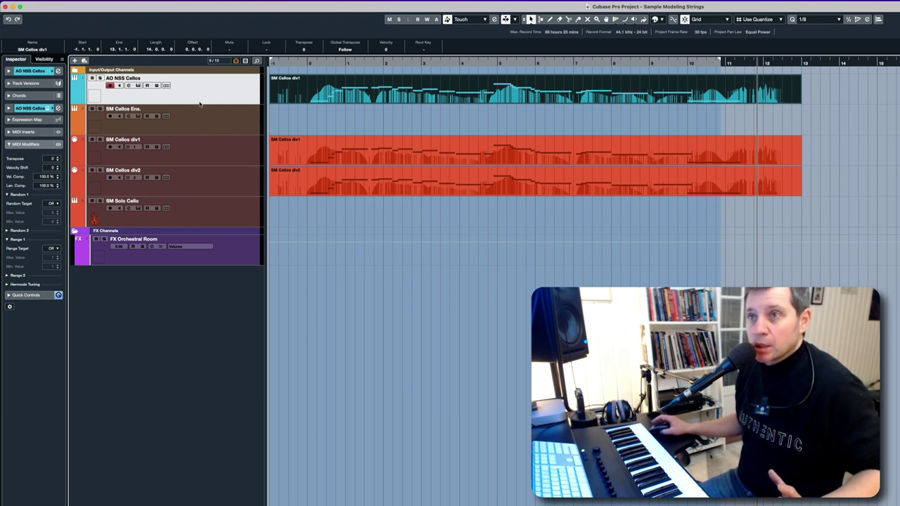
Step: Activate the SM Cellos Ens. track's send to FX Orchestral Room and play the arrangement from the start
left_click(21, 111)
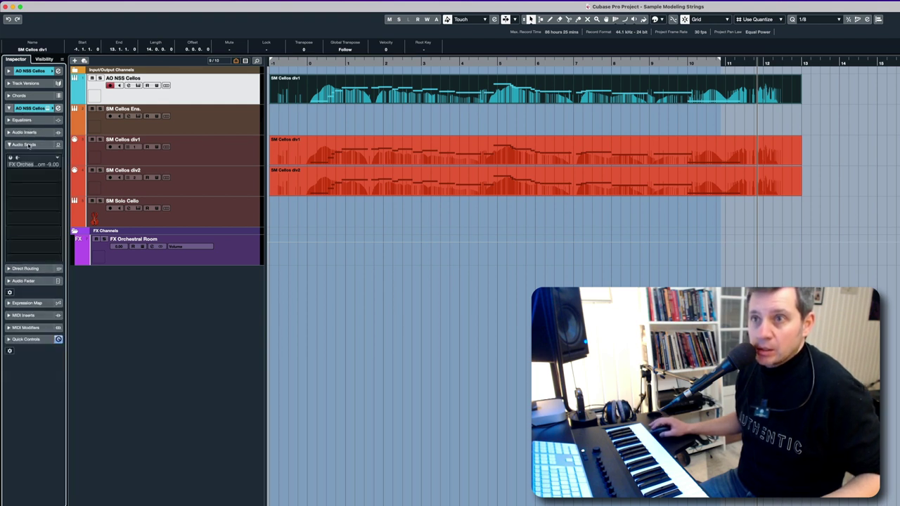
left_click(216, 126)
left_click(10, 157)
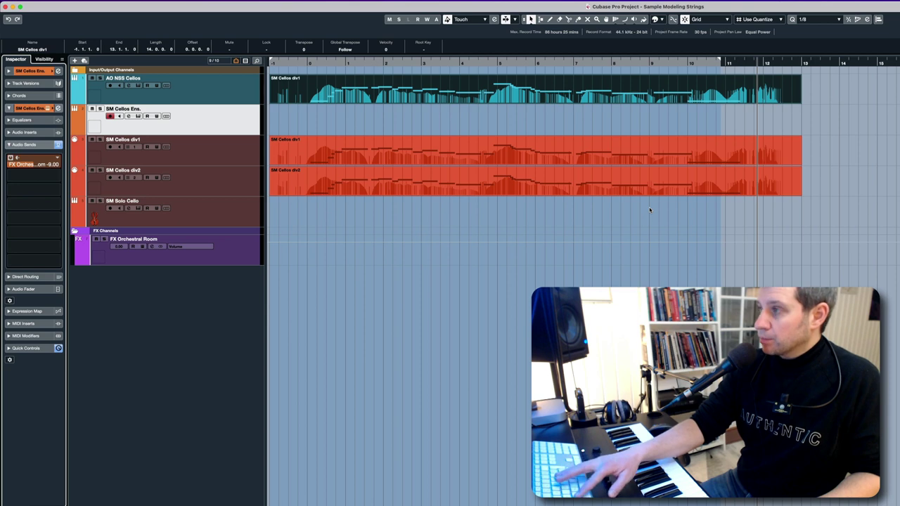
key("Home")
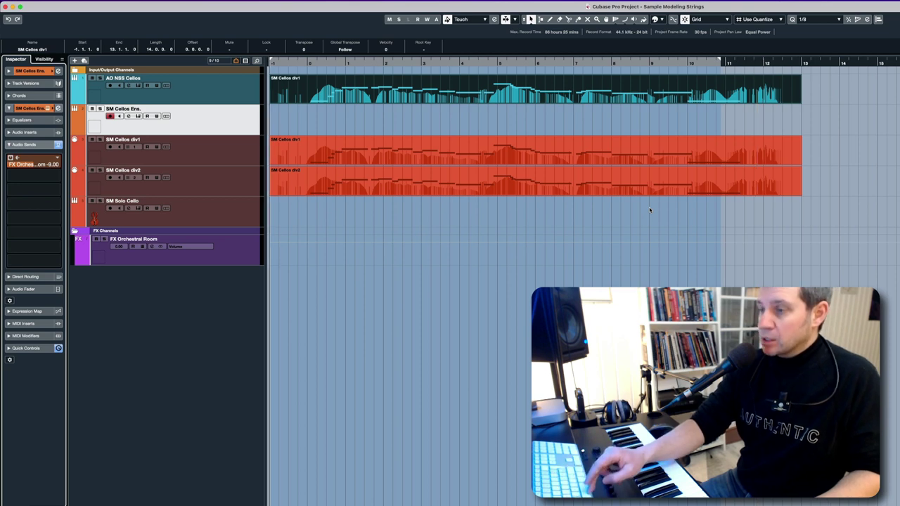
key("space")
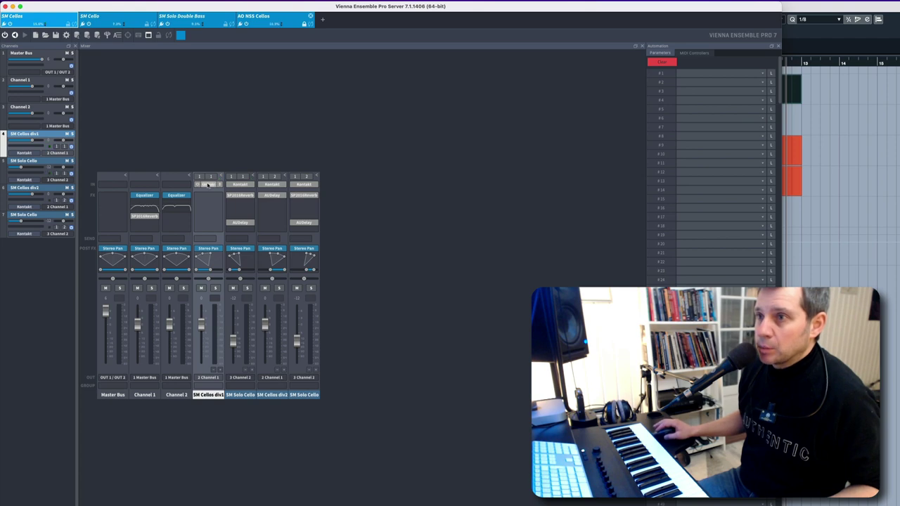
Step: In Vienna Ensemble Pro, open the SM Cellos div1 Kontakt instance and show the Cello Ensemble's Controllers 2 (Sound Control) page
left_click(208, 184)
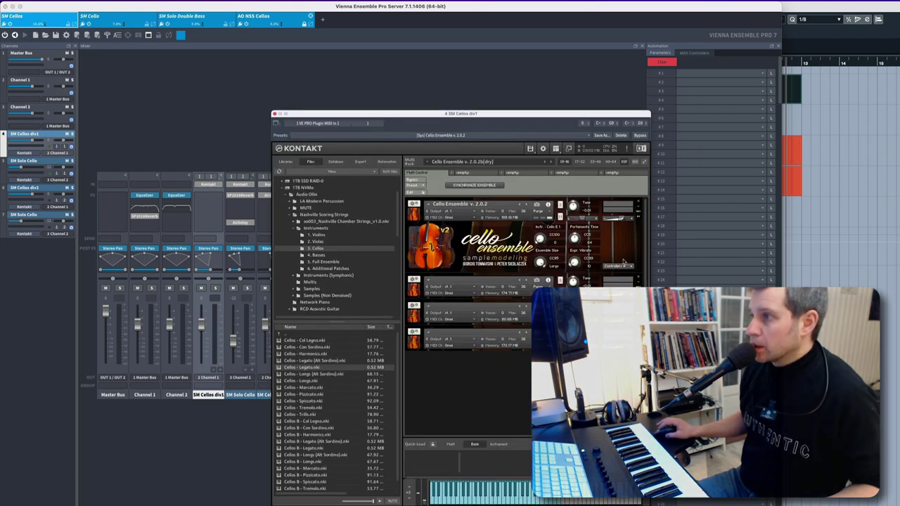
left_click(618, 267)
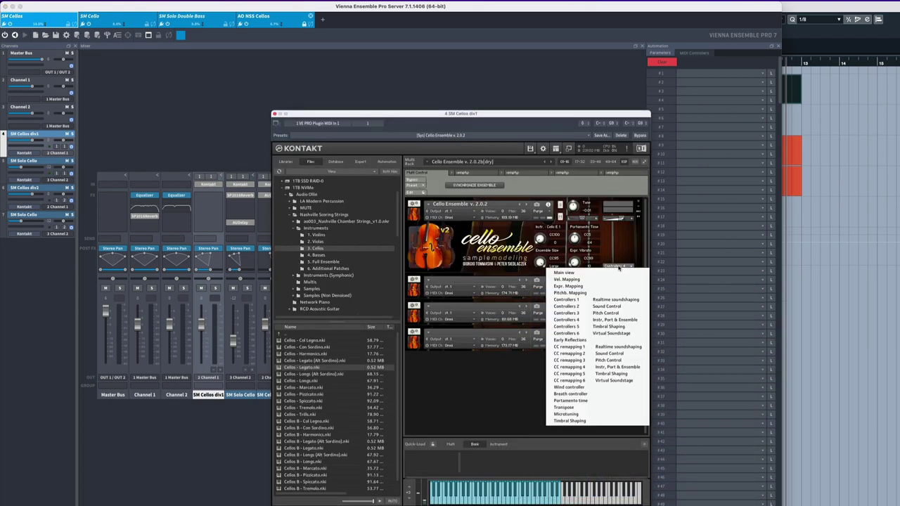
left_click(573, 320)
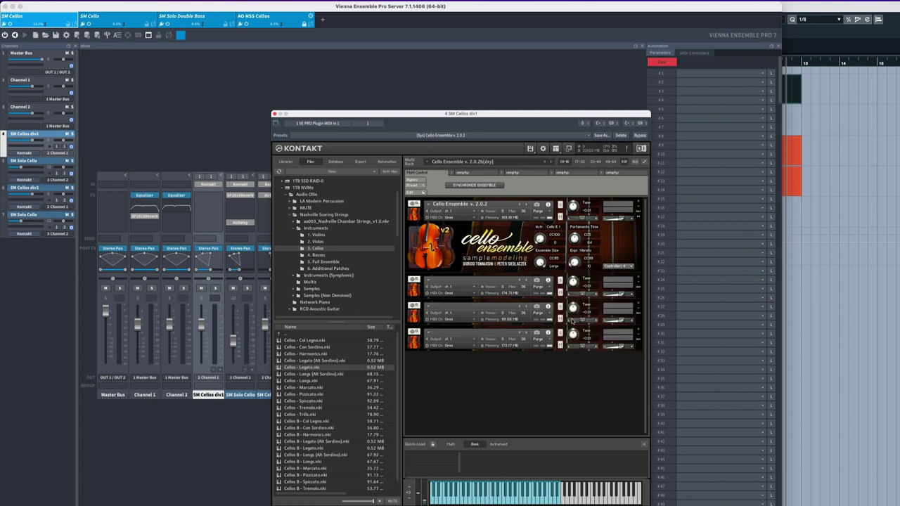
left_click(618, 267)
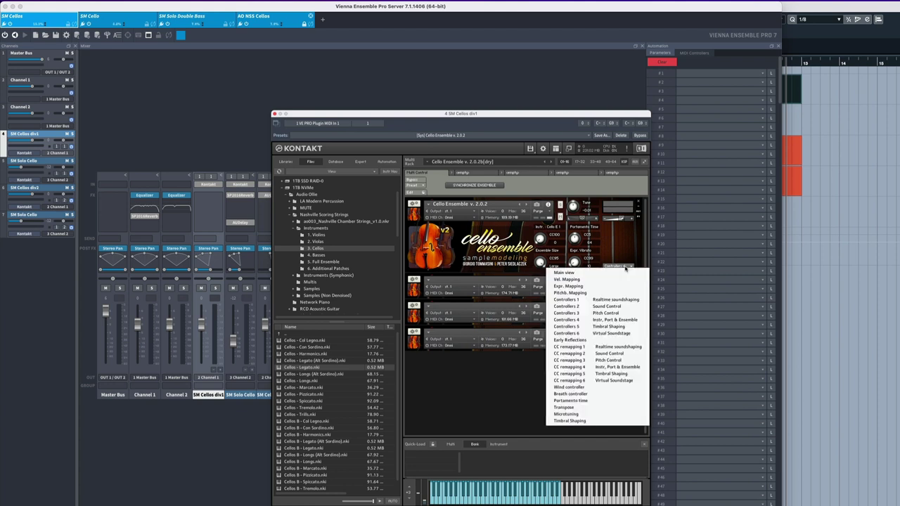
left_click(564, 307)
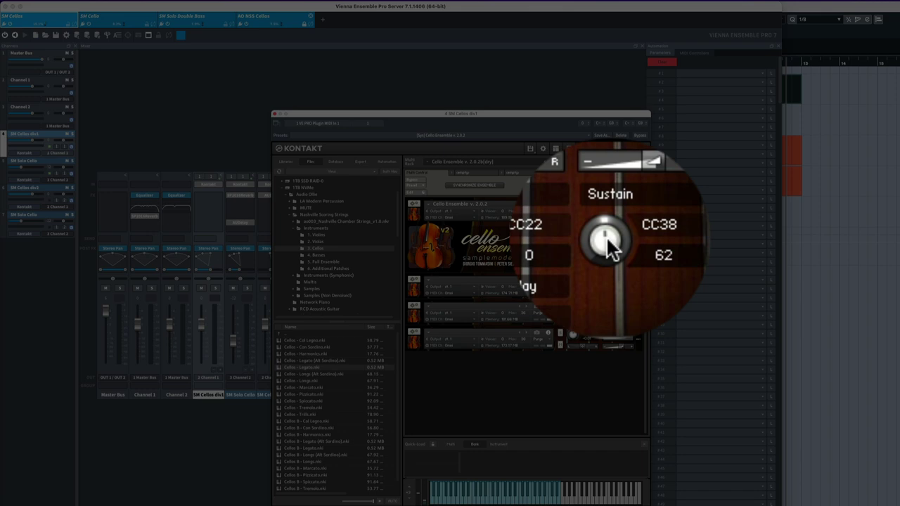
Step: Turn the CC38 articulation control to Spiccato (127), Marcato (0) and back to Sustain (64), and synchronize the ensemble
left_click_drag(606, 236, 606, 211)
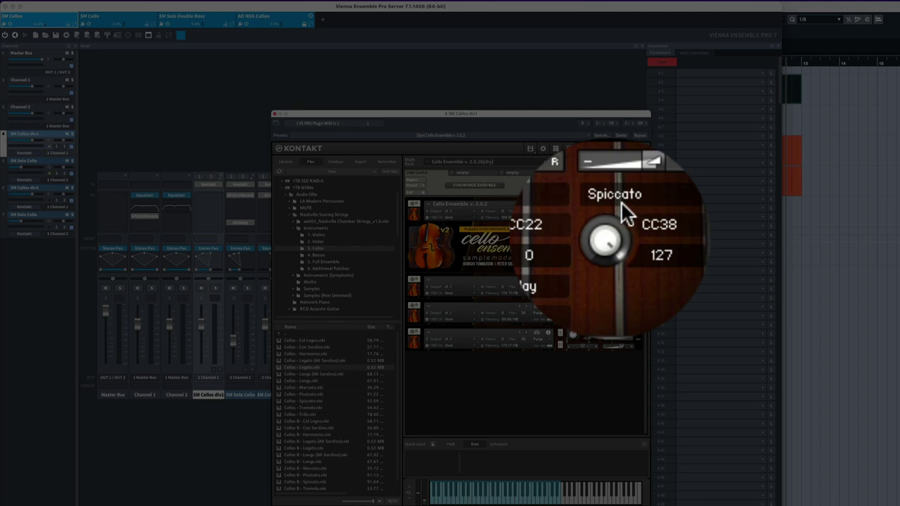
left_click_drag(605, 237, 614, 375)
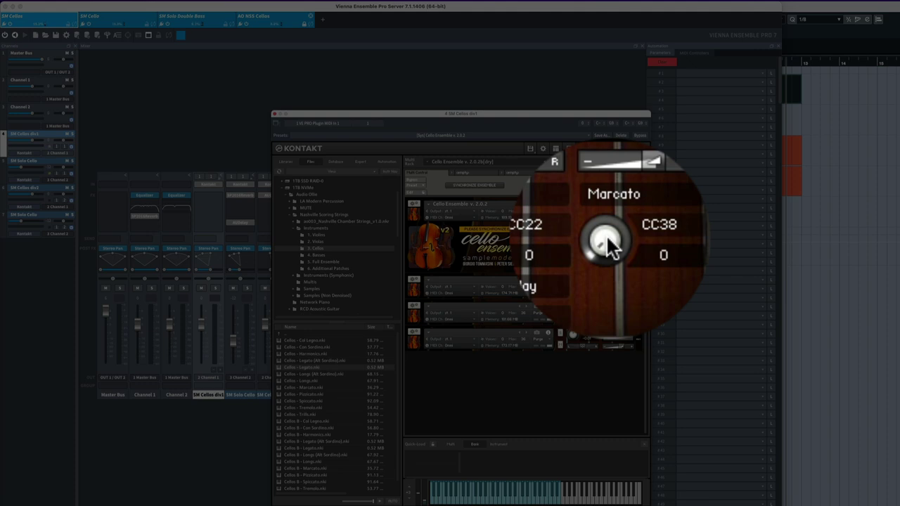
left_click_drag(606, 234, 596, 84)
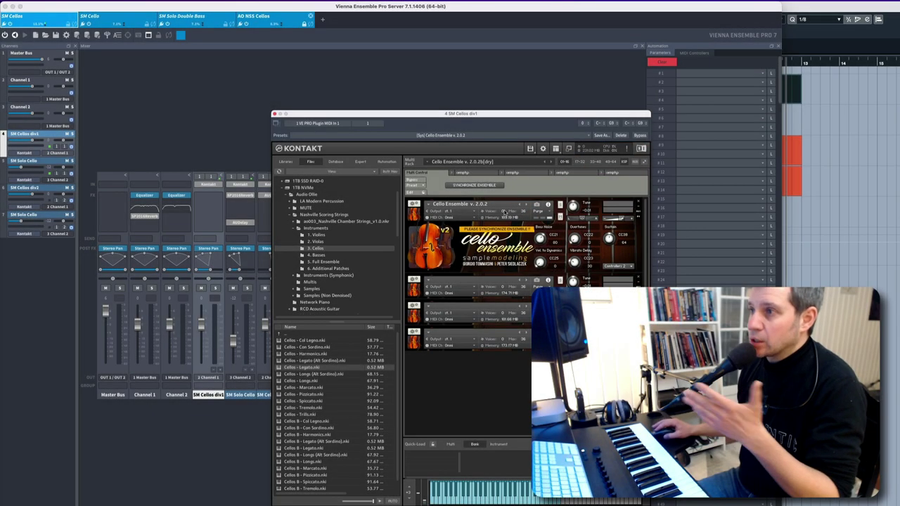
left_click(478, 185)
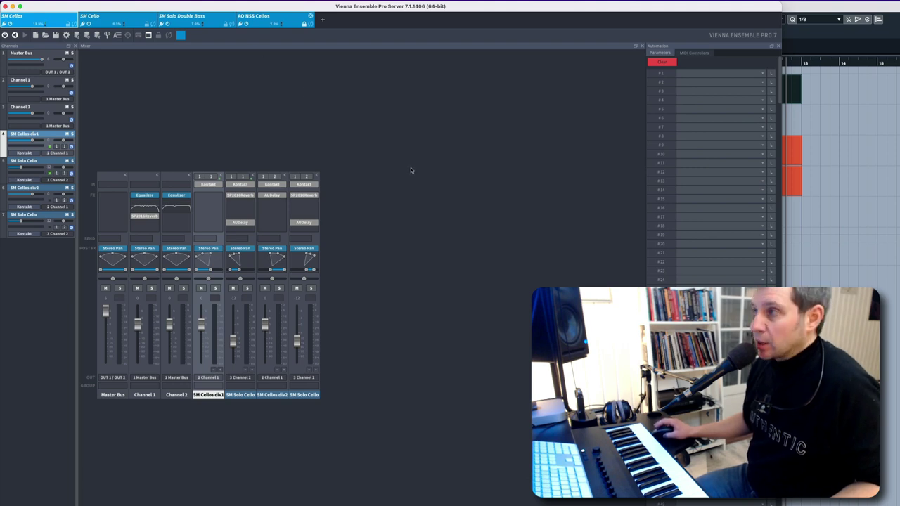
Step: Return to Cubase and select the SM Cellos div1 and SM Cellos div2 tracks together
key("super+Tab")
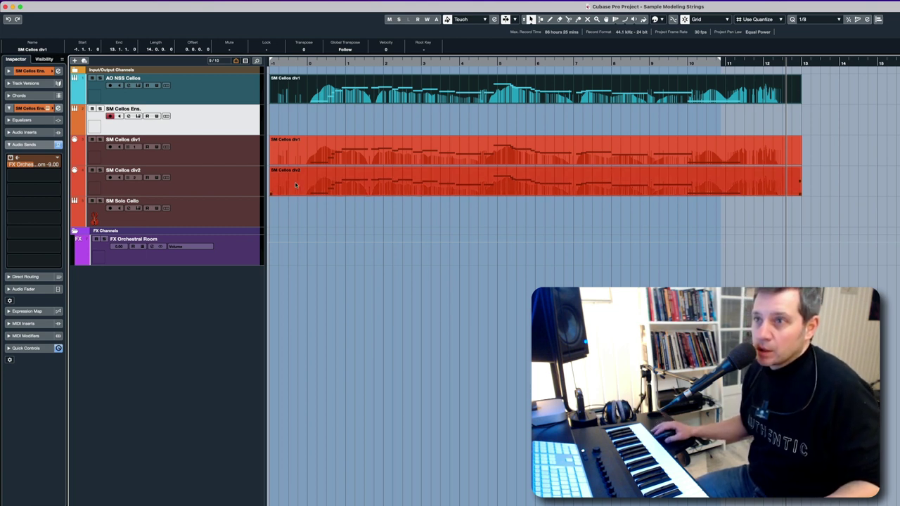
left_click(213, 156)
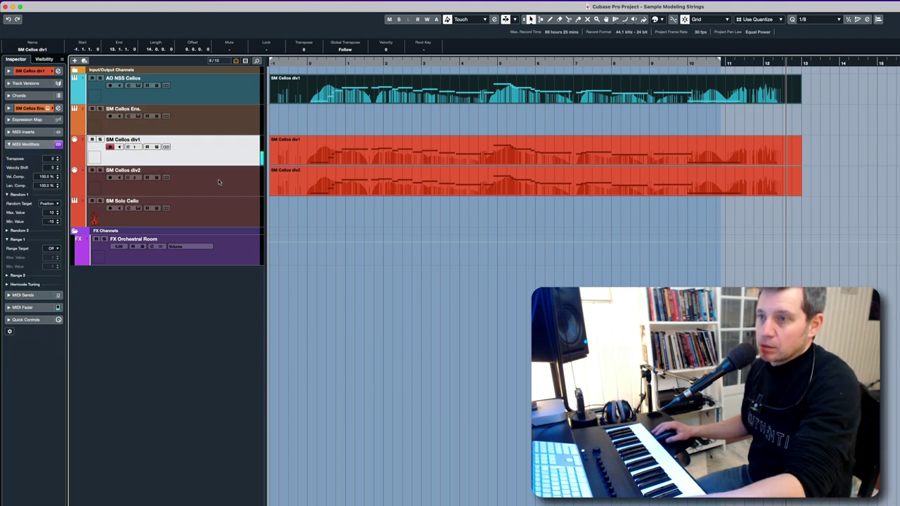
left_click(218, 183, "shift")
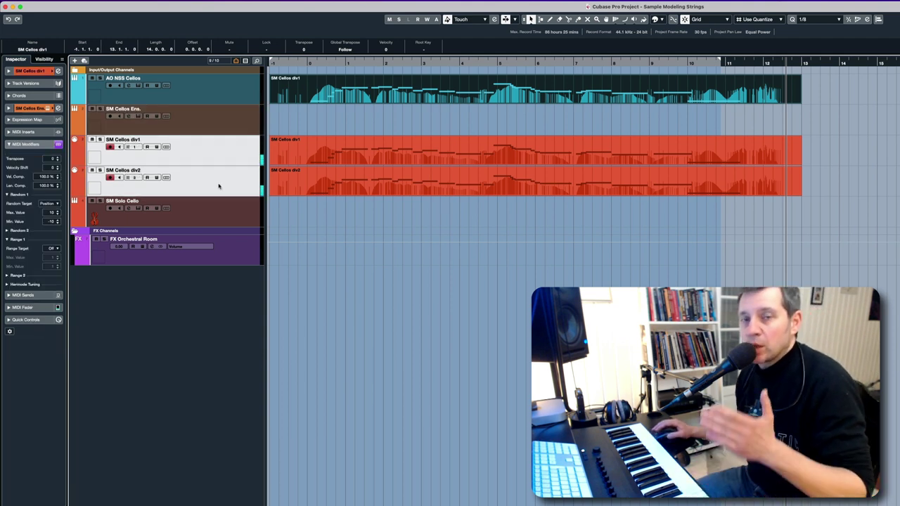